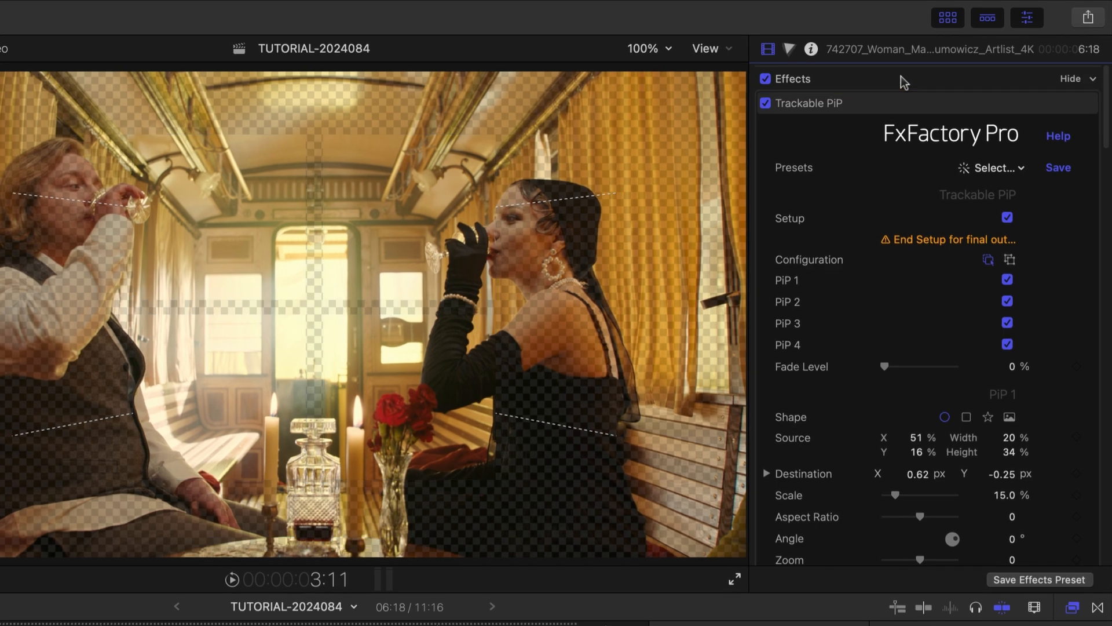
Step: Select the Trackable PiP effect on the train clip and end its setup to get the final output
click(895, 104)
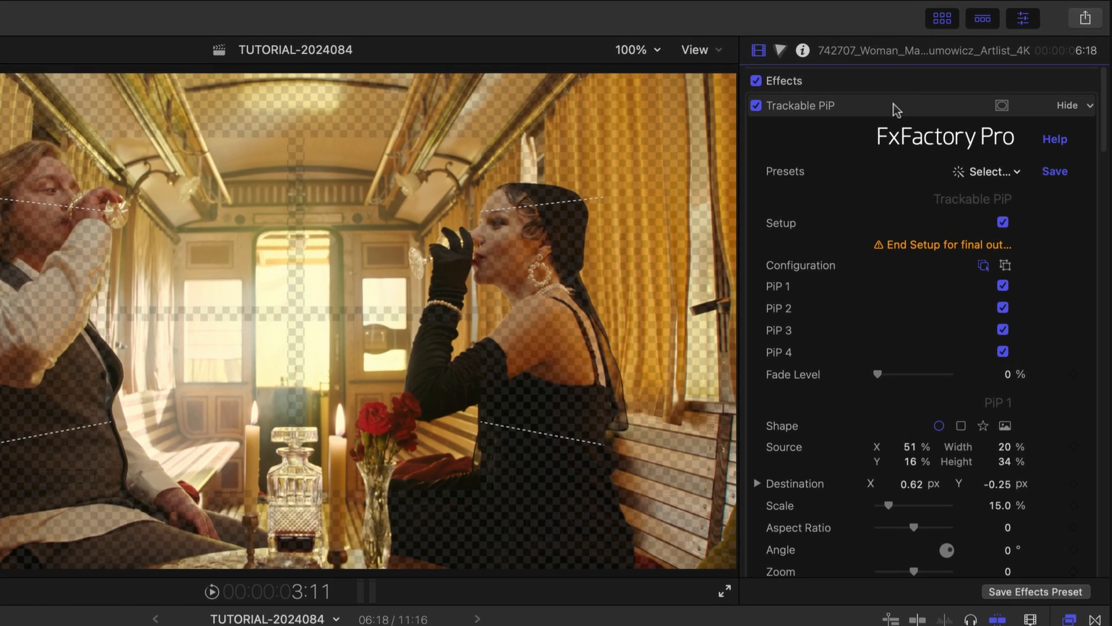
click(890, 86)
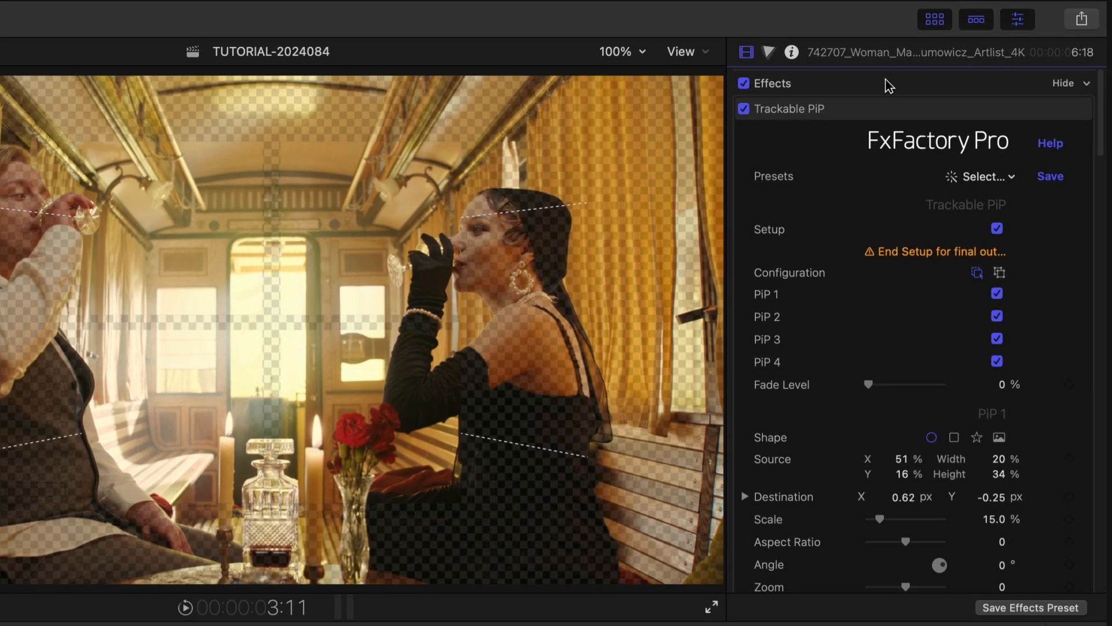
click(878, 112)
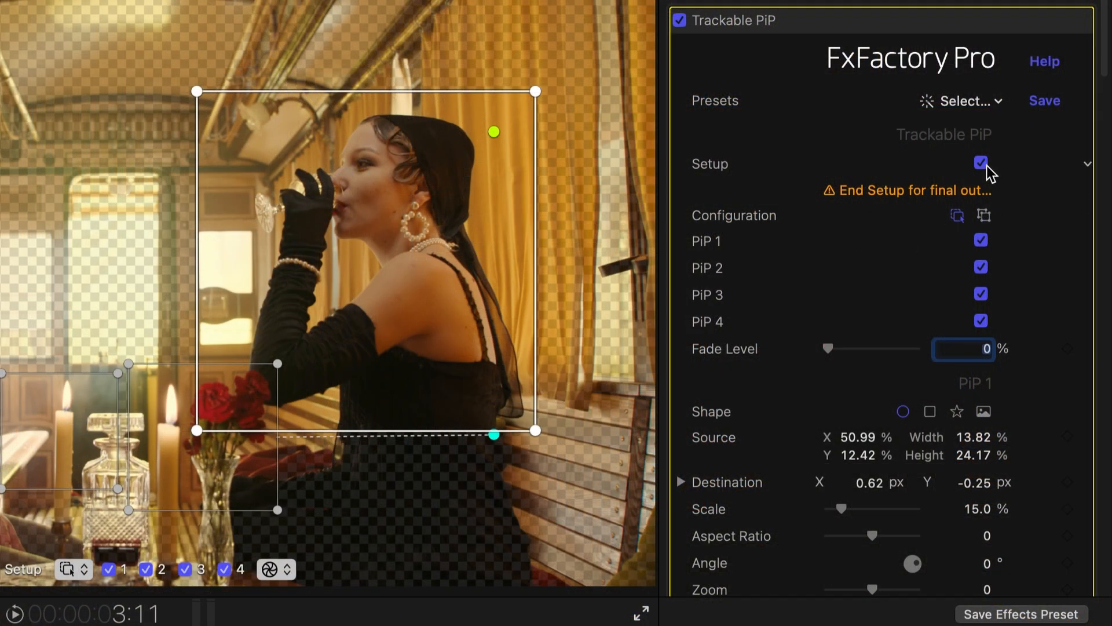
click(987, 165)
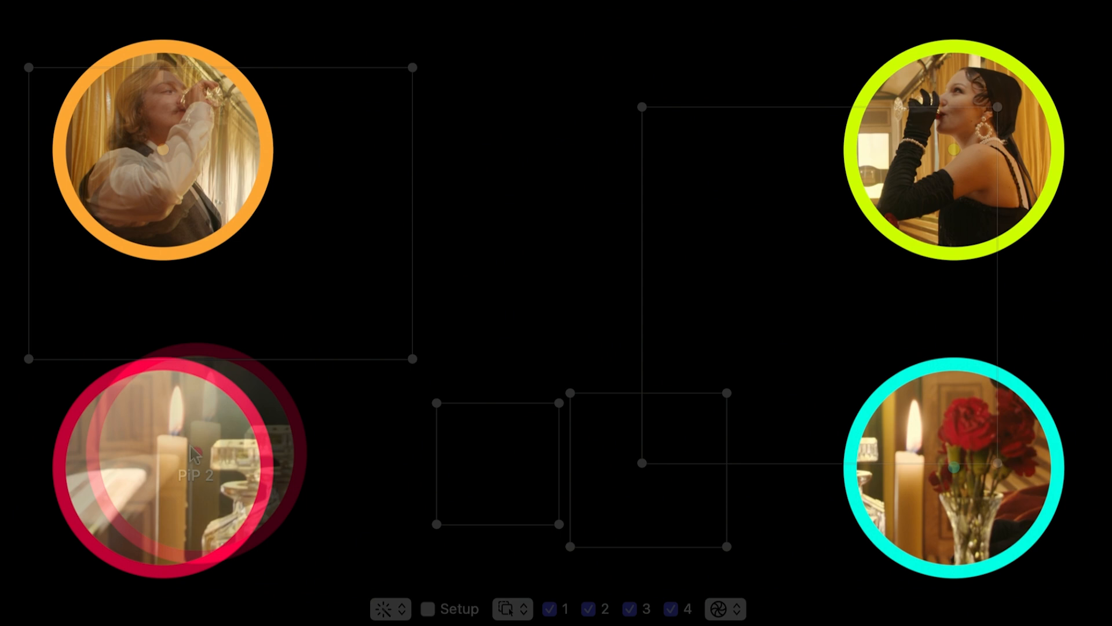
Step: Move the red-bordered PiP 2 and the cyan-bordered PiP 1 toward the middle of the frame, with PiP 1 at about X 0.27, Y -0.21
drag(200, 456, 464, 283)
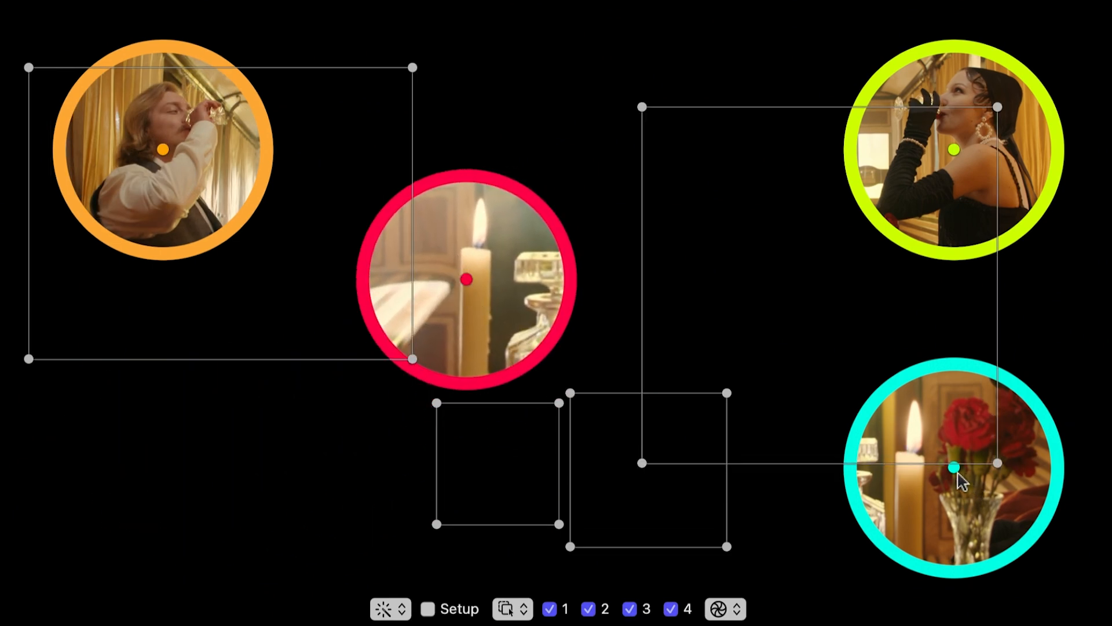
drag(901, 500, 735, 449)
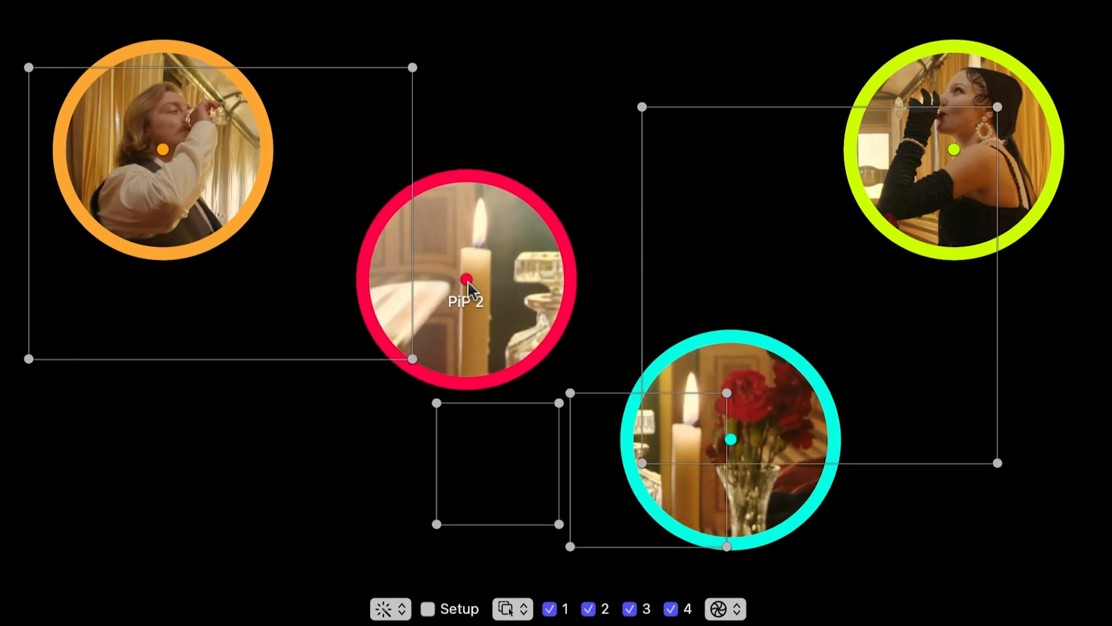
drag(468, 284, 418, 307)
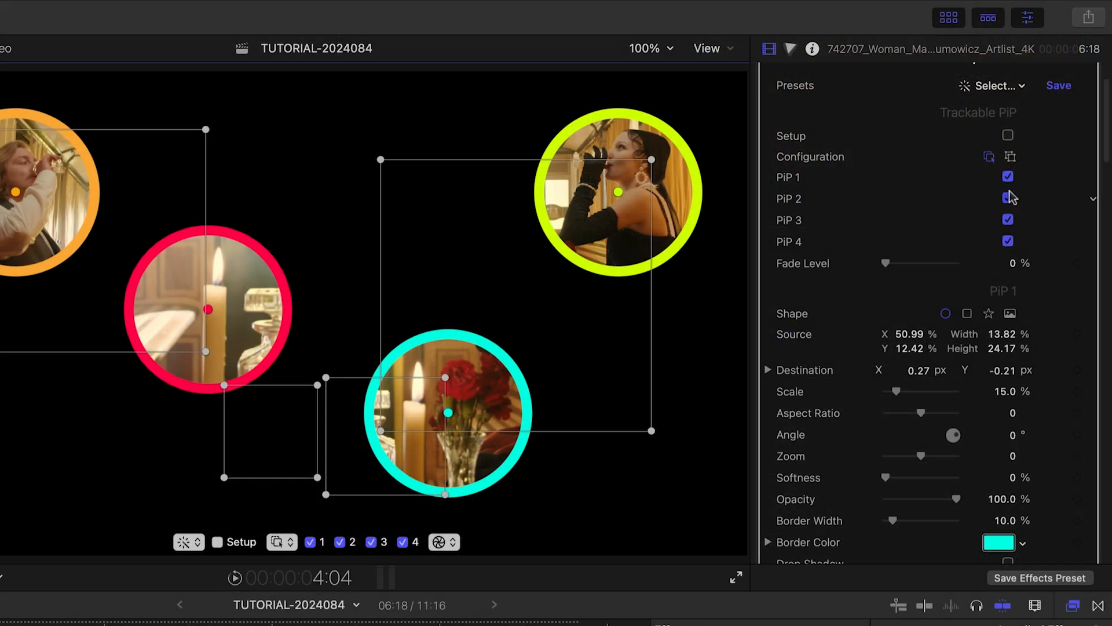
Step: Turn PiP 2 and PiP 3 off and back on, one after the other
click(1008, 198)
click(1008, 198)
click(1008, 219)
click(1009, 220)
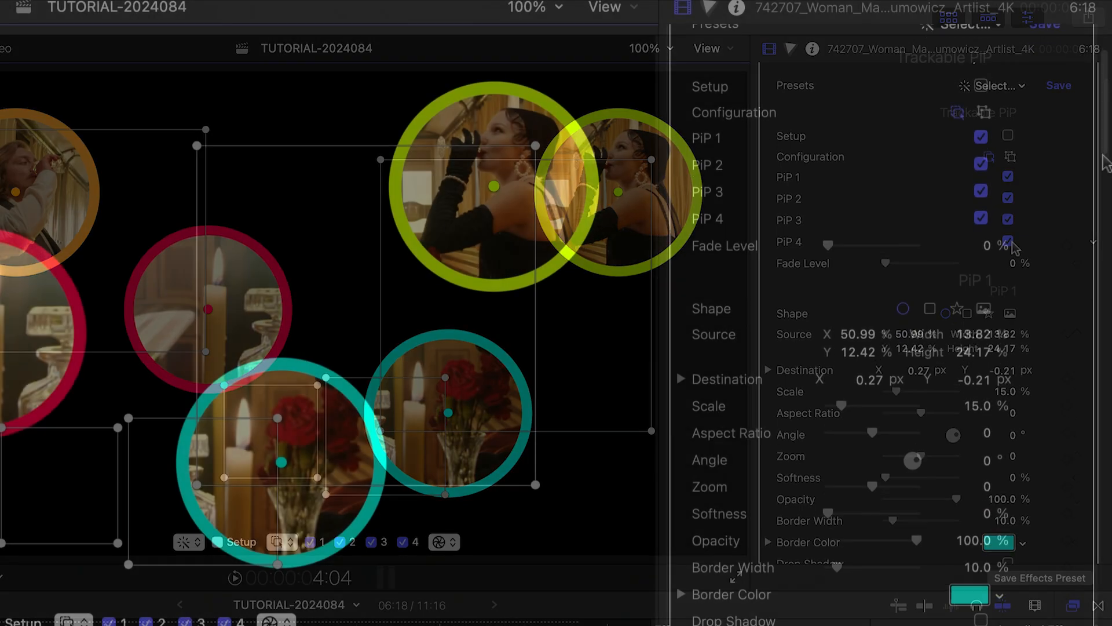
Step: Change the shape of PiP 3, the inset of the woman, to a rectangle
scroll(1106, 242, down, 10)
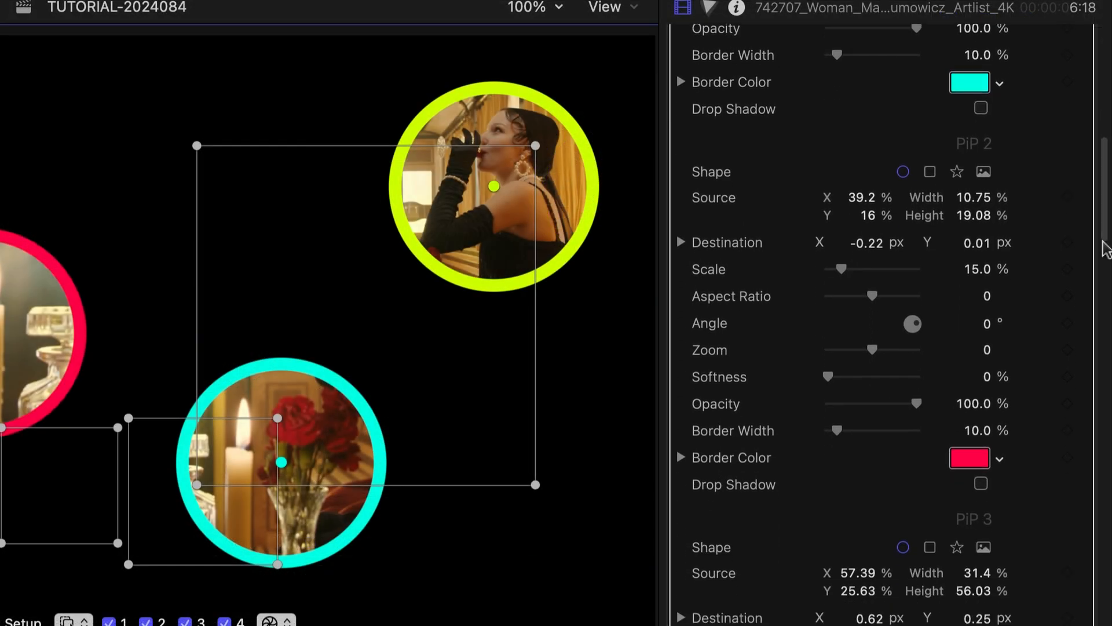
drag(1106, 249, 1098, 559)
mouse_move(898, 246)
mouse_down()
mouse_move(914, 249)
mouse_move(897, 247)
mouse_up()
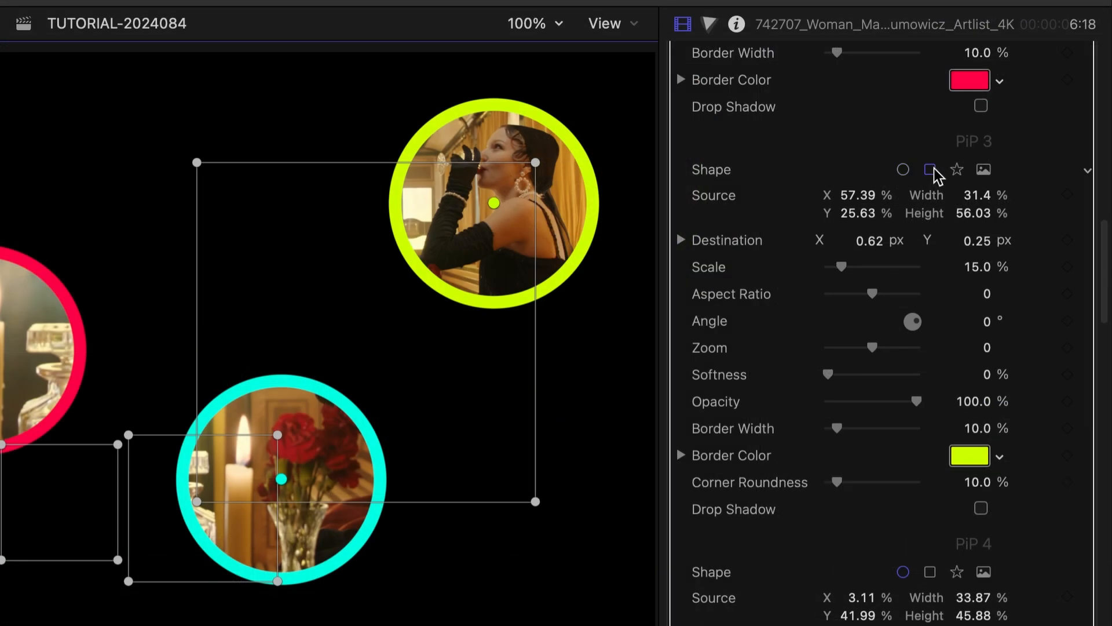
click(930, 170)
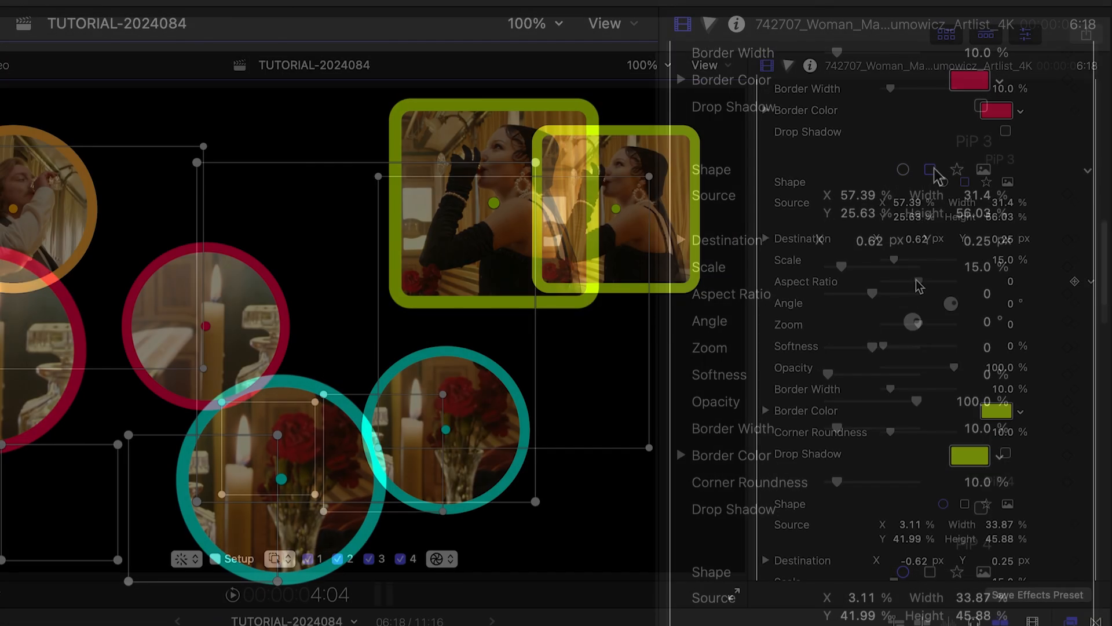
Step: Style PiP 3 with an aspect ratio of -0.13, a 14° angle, a red border and a drop shadow
drag(872, 294, 860, 293)
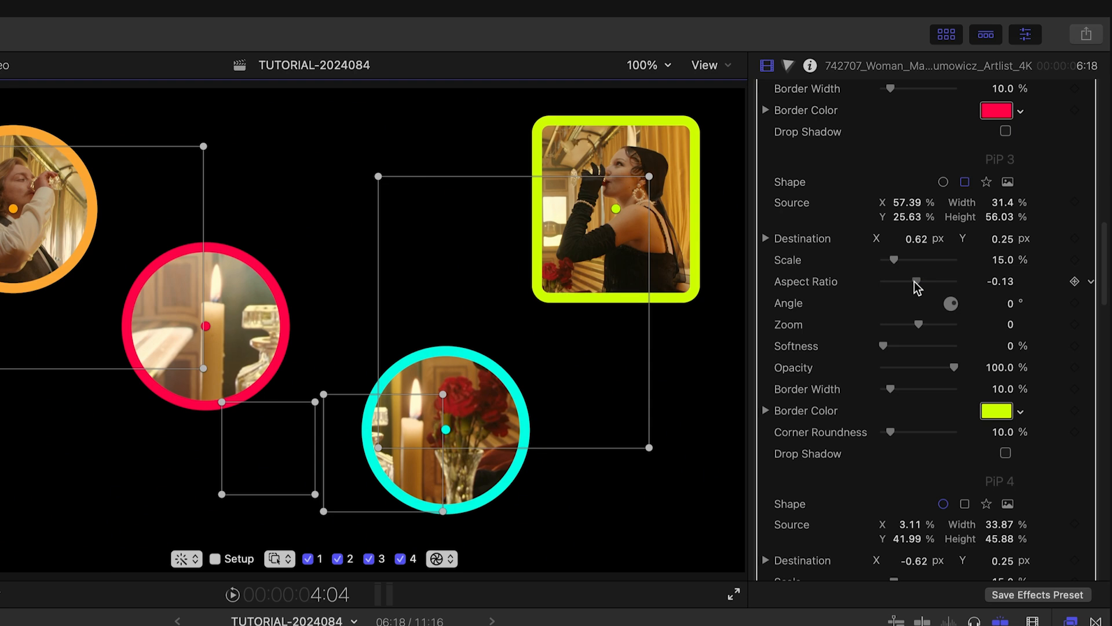
mouse_move(1009, 303)
mouse_down()
mouse_move(1010, 290)
mouse_move(1010, 317)
mouse_up()
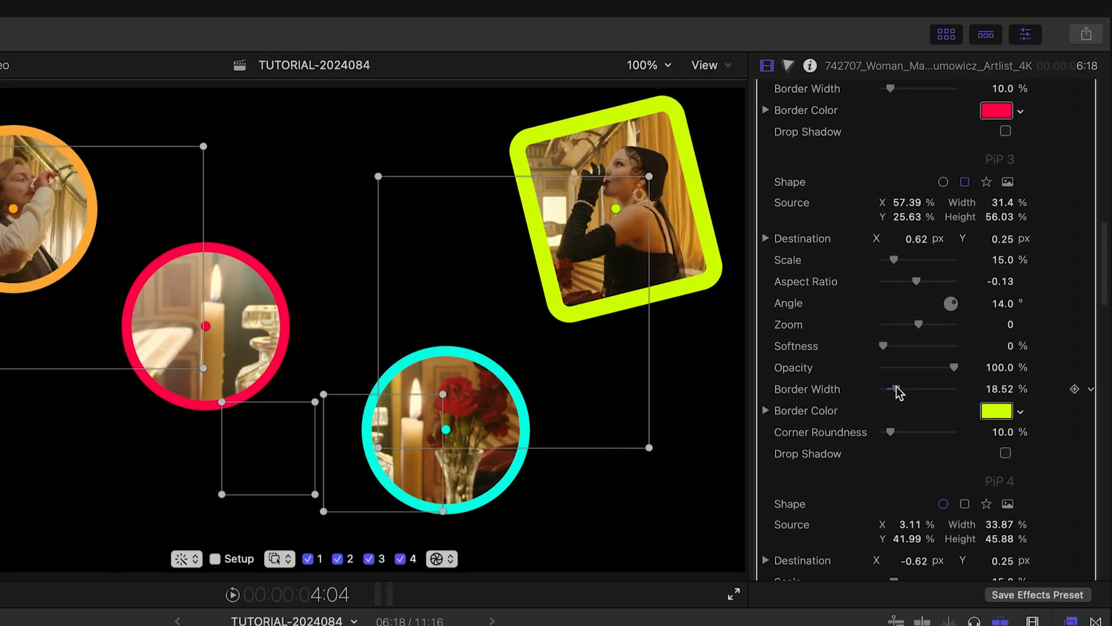
drag(899, 390, 914, 391)
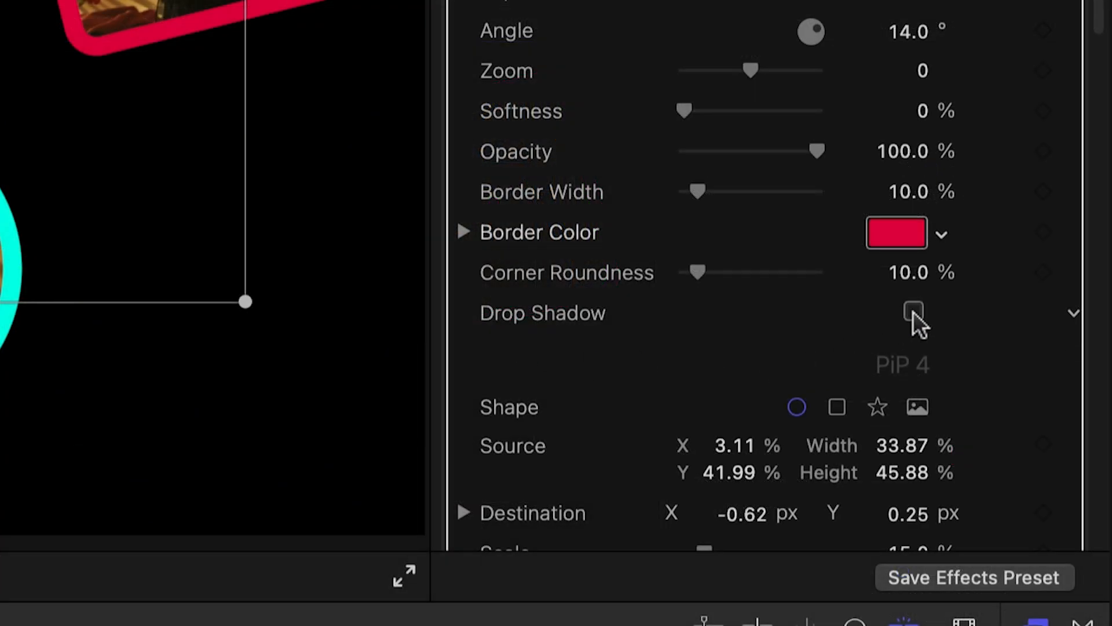
click(914, 311)
Step: Change PiP 3 to a 5-point star with a 55.85% star scale and try each star edge style
click(956, 91)
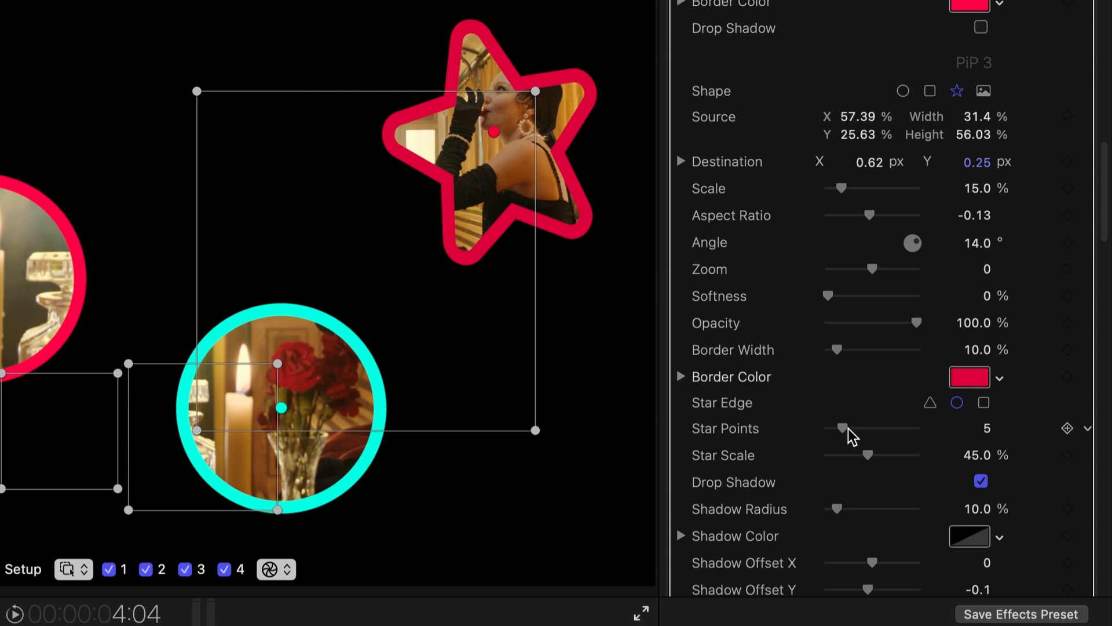
mouse_move(848, 429)
mouse_down()
mouse_move(866, 427)
mouse_move(844, 427)
mouse_up()
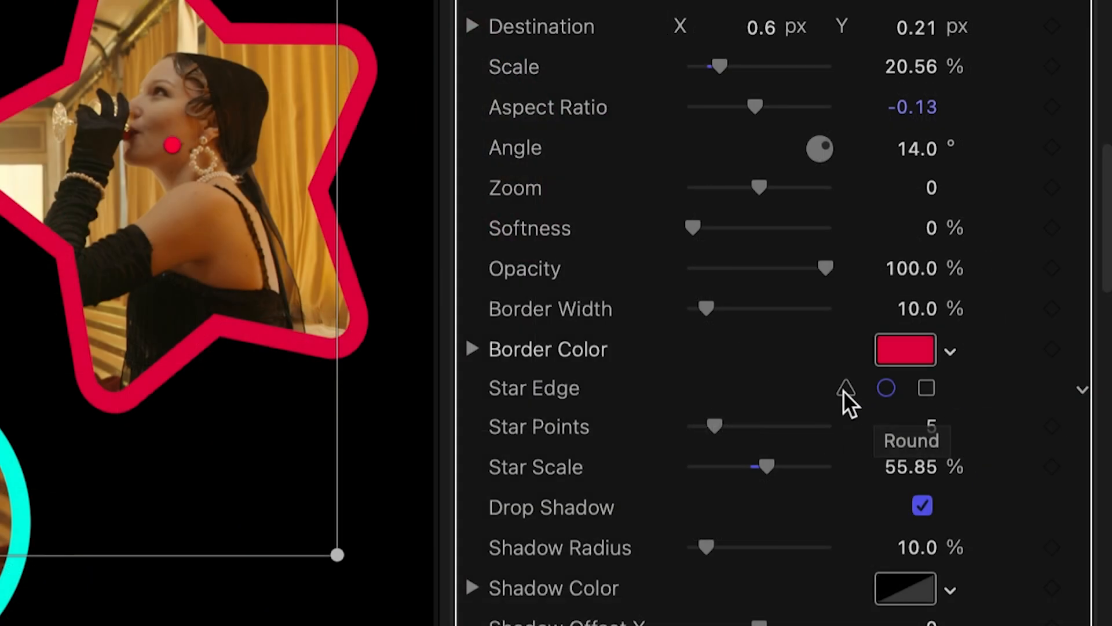
click(844, 390)
click(885, 387)
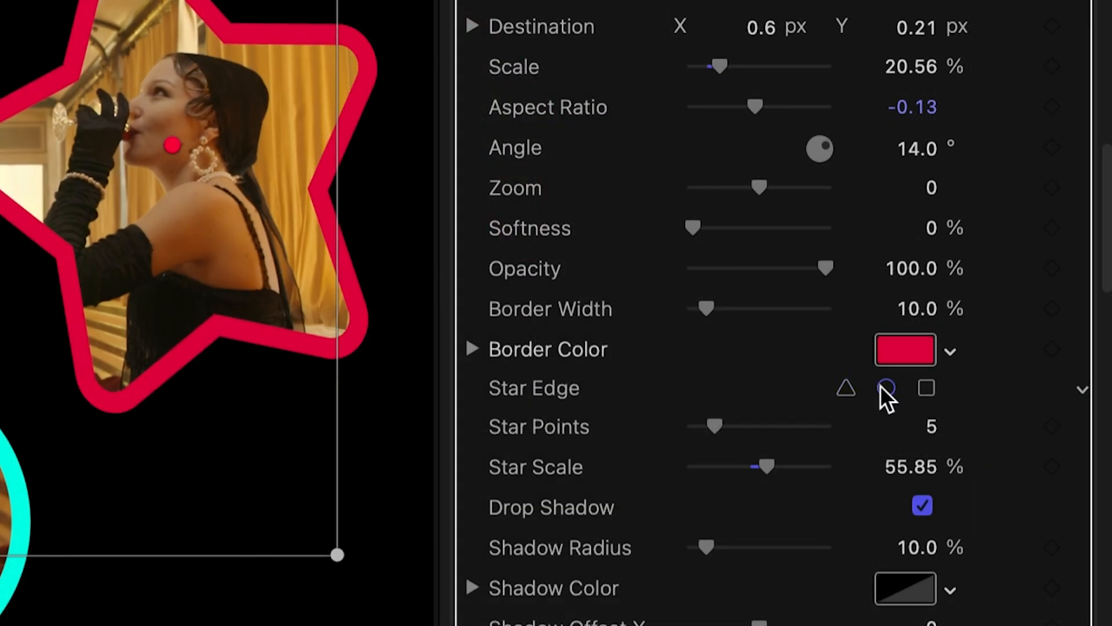
click(927, 389)
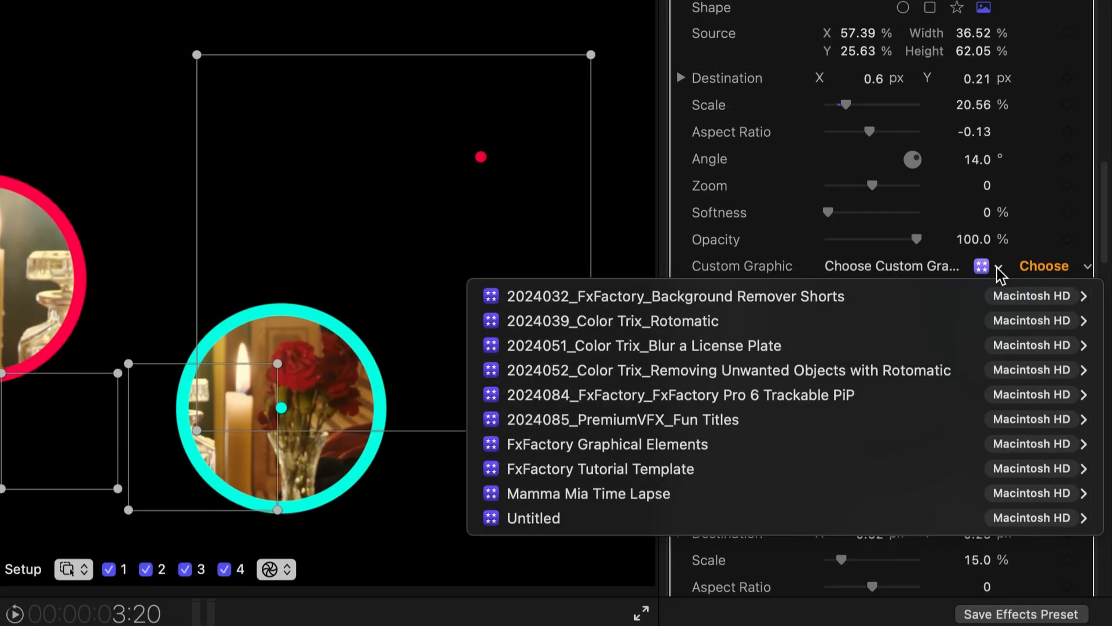
Step: Use Cloud.jpg from the TUTORIAL event of the 2024084_FxFactory_FxFactory Pro 6 Trackable PiP library as PiP 3's custom graphic
mouse_move(815, 399)
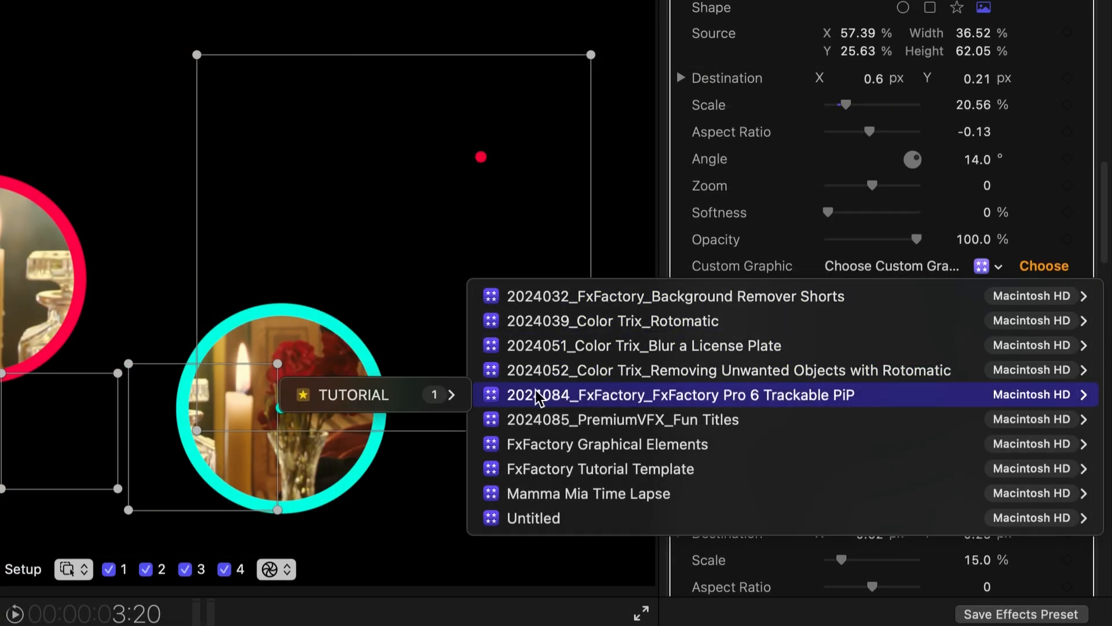
mouse_move(400, 398)
click(571, 422)
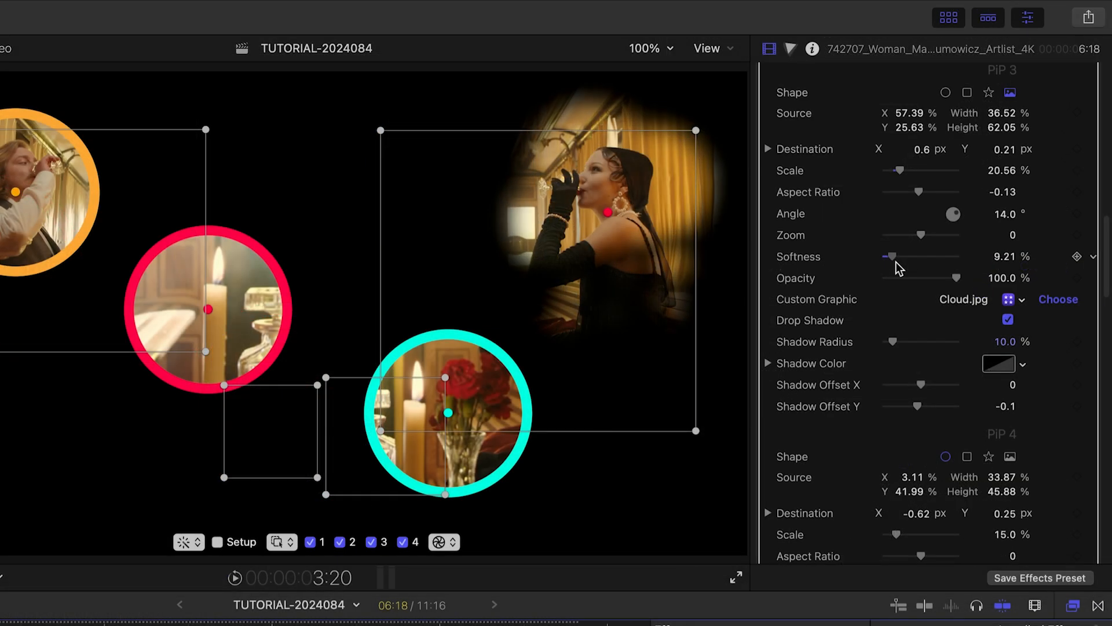
Step: Apply the built-in Connect Four preset to the Trackable PiP effect
drag(896, 262, 891, 262)
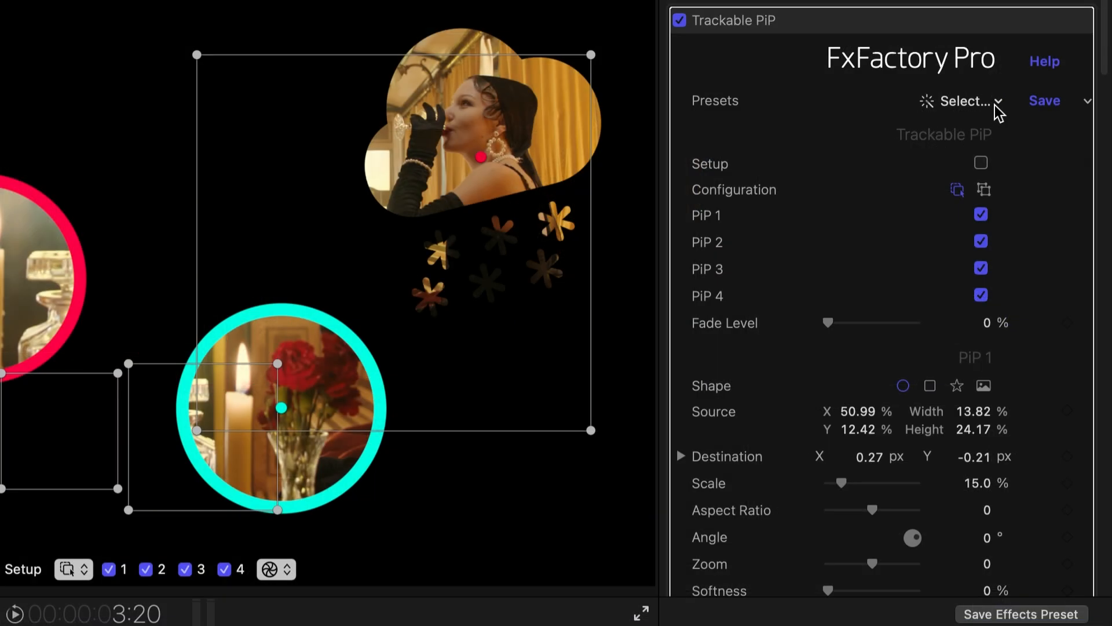
click(998, 105)
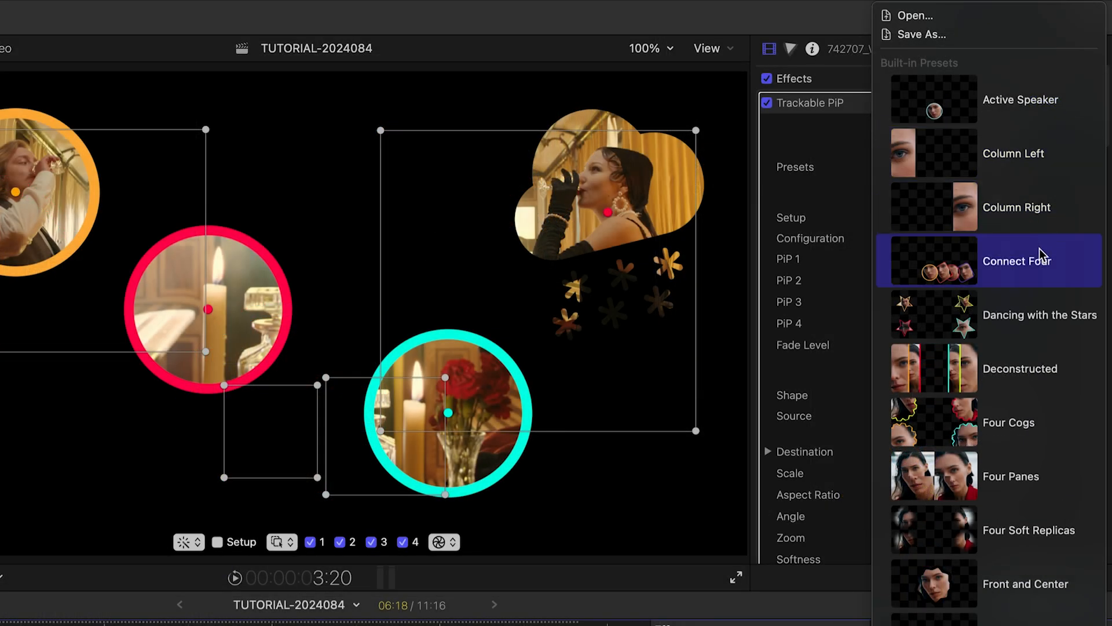
click(1042, 255)
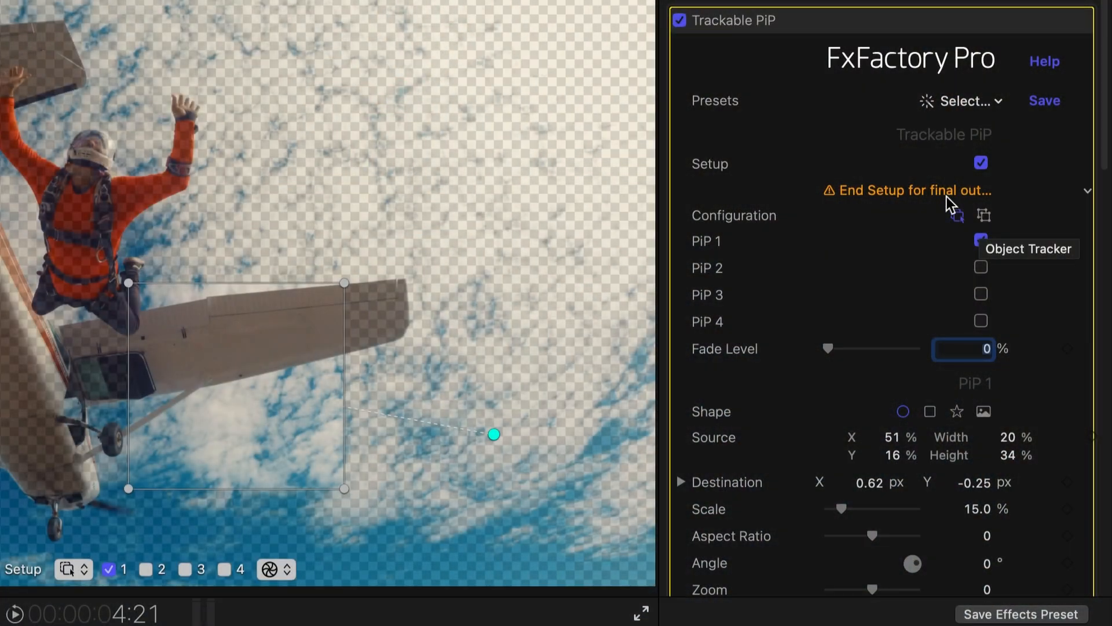
Step: Configure the skydiver clip's Trackable PiP to track 1 object and frame the skydiver with the PiP 1 source box
click(983, 215)
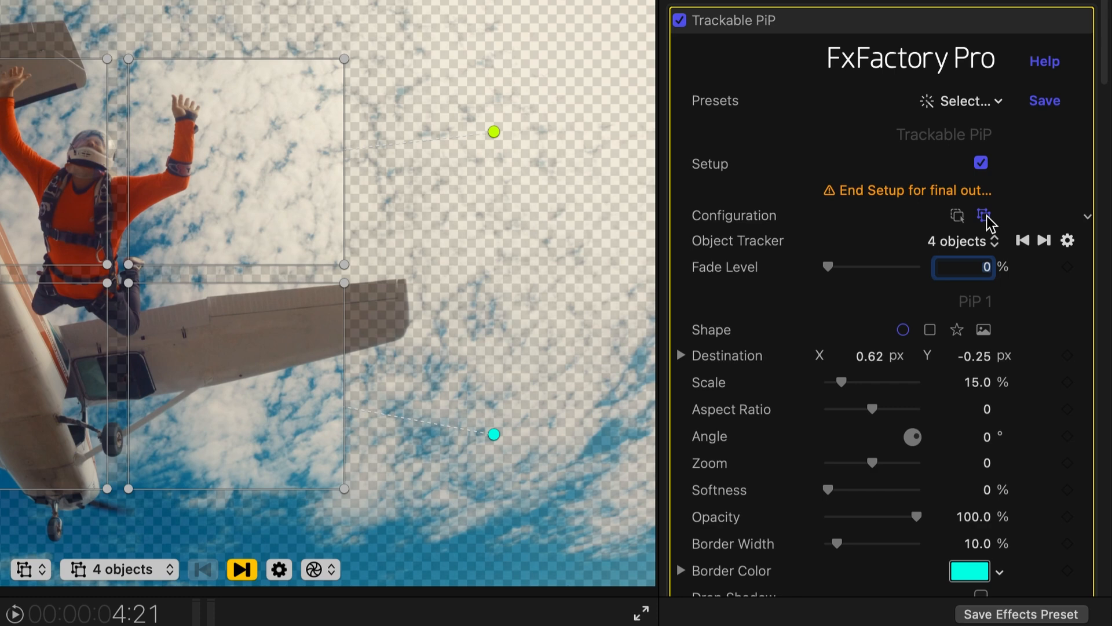
click(990, 243)
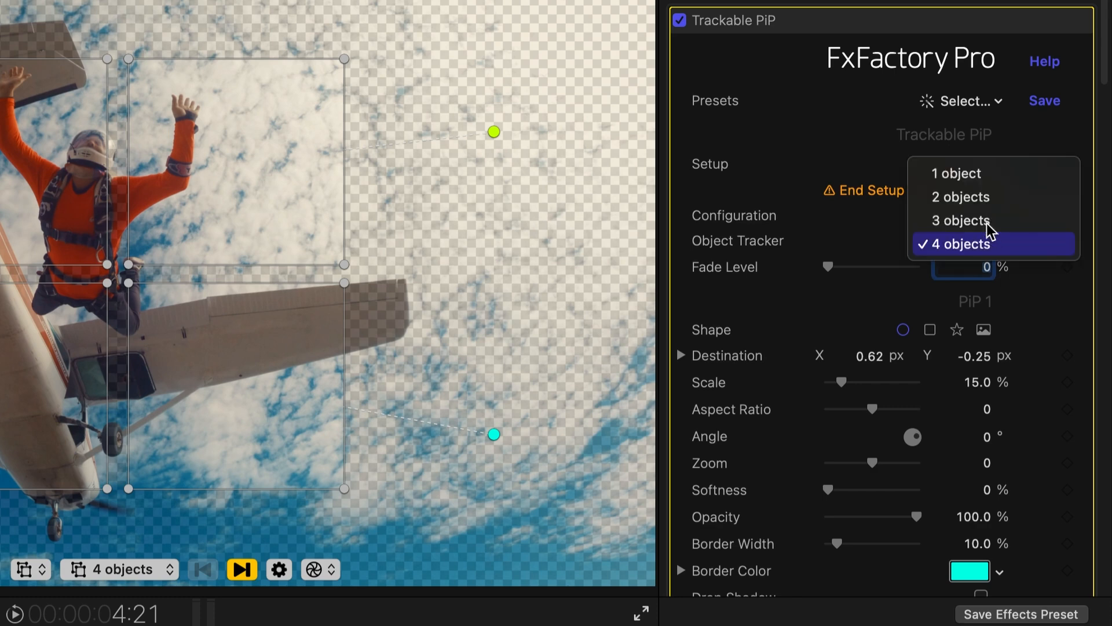
click(983, 181)
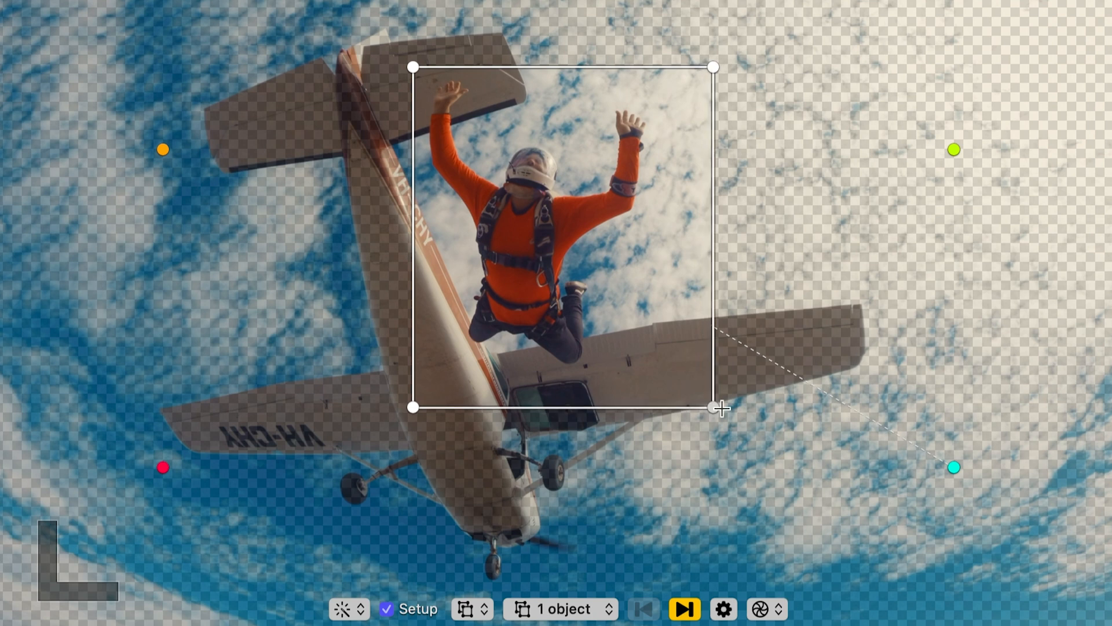
drag(670, 318, 631, 315)
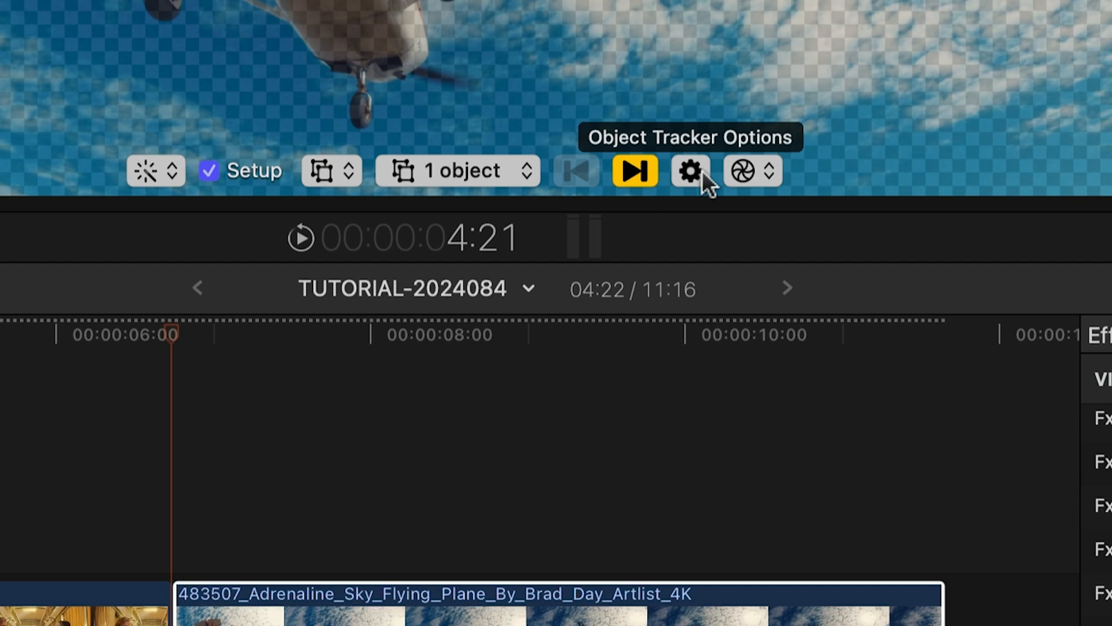
Step: Set the object tracker to follow Position and Scale with High smoothing
click(702, 170)
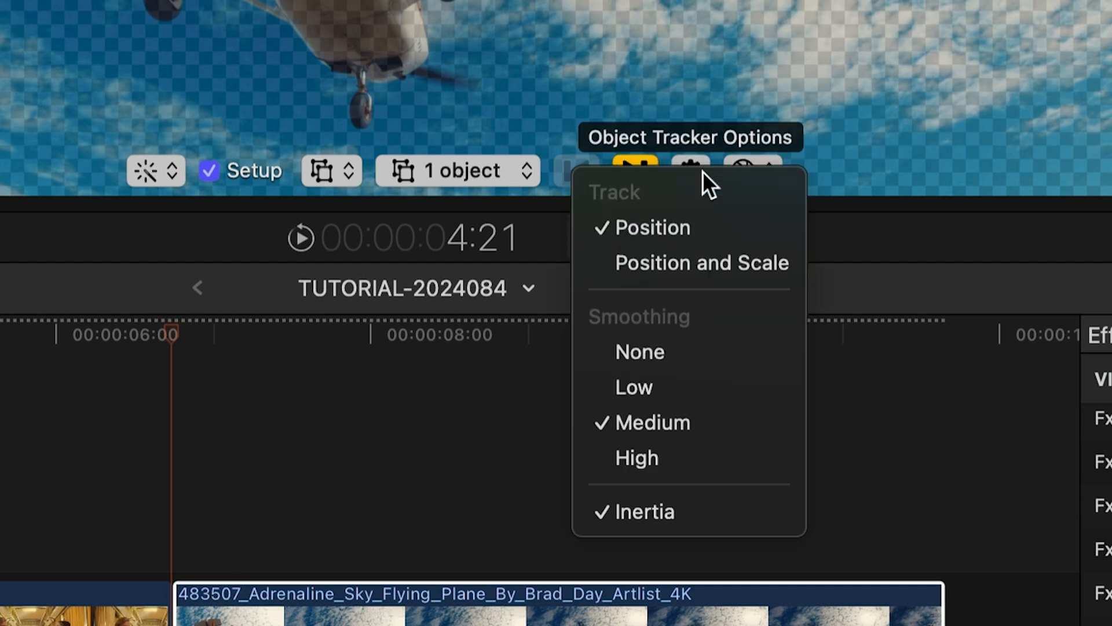
click(715, 245)
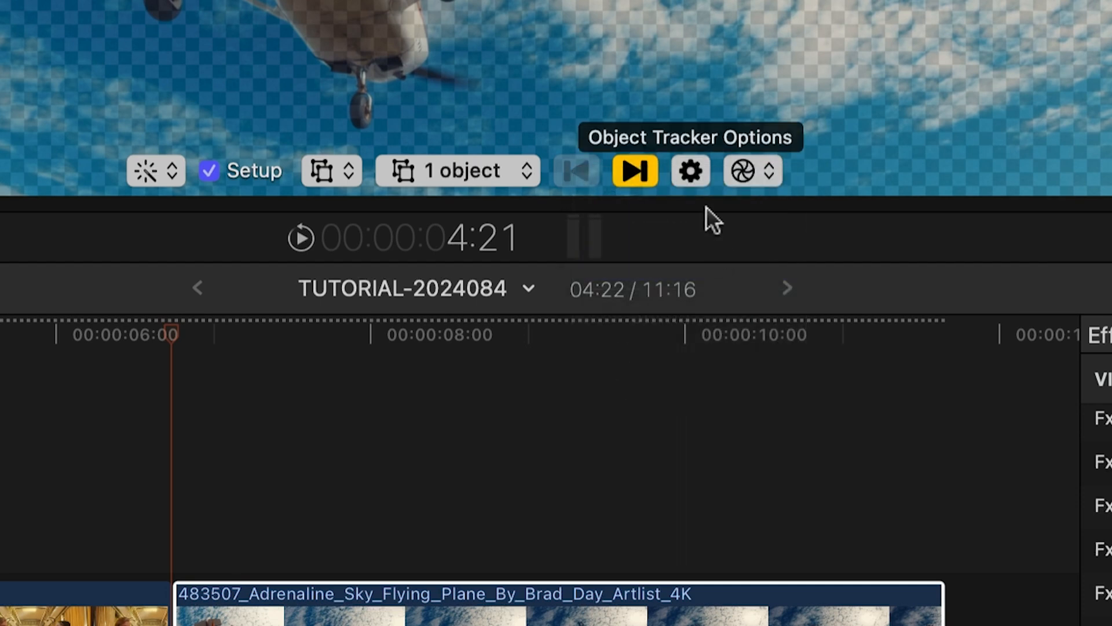
click(685, 166)
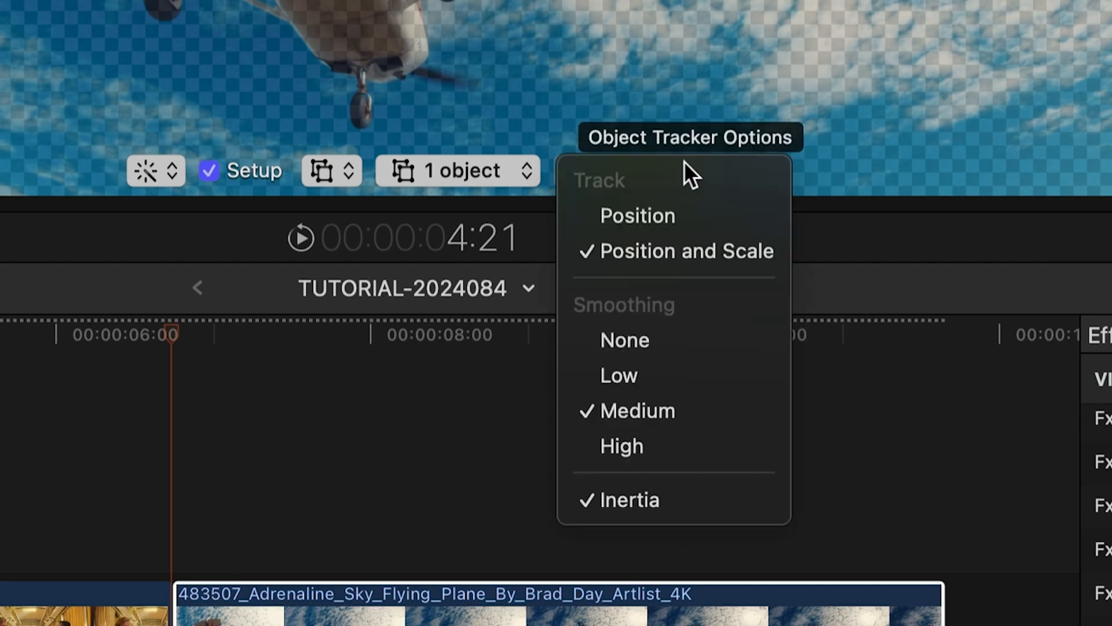
click(704, 446)
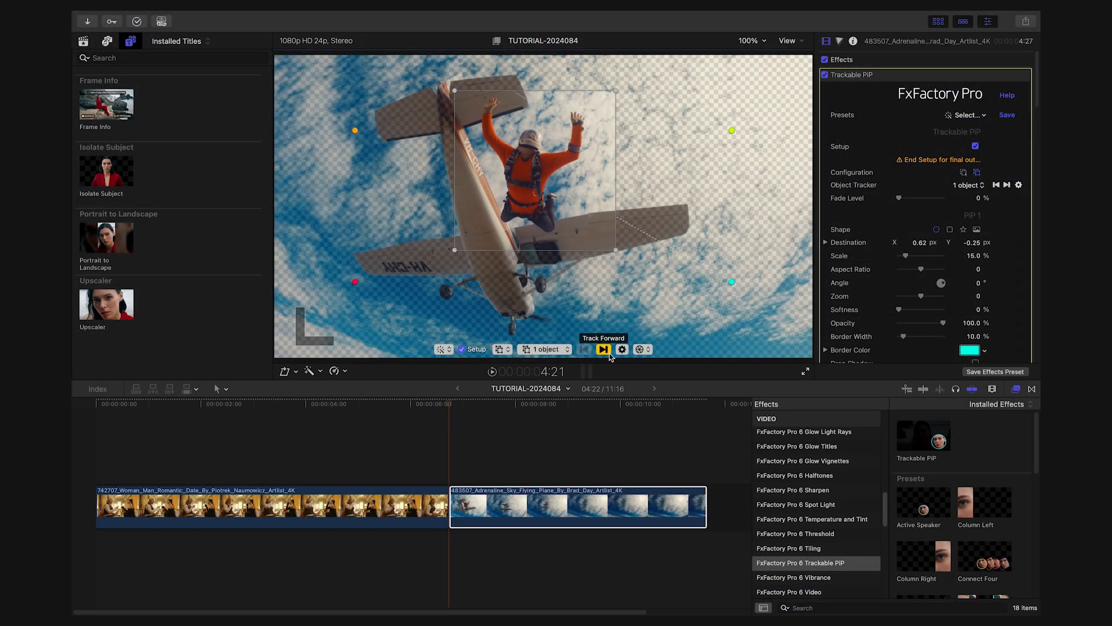
Step: Track the skydiver forward through the clip and end the effect's setup
click(605, 350)
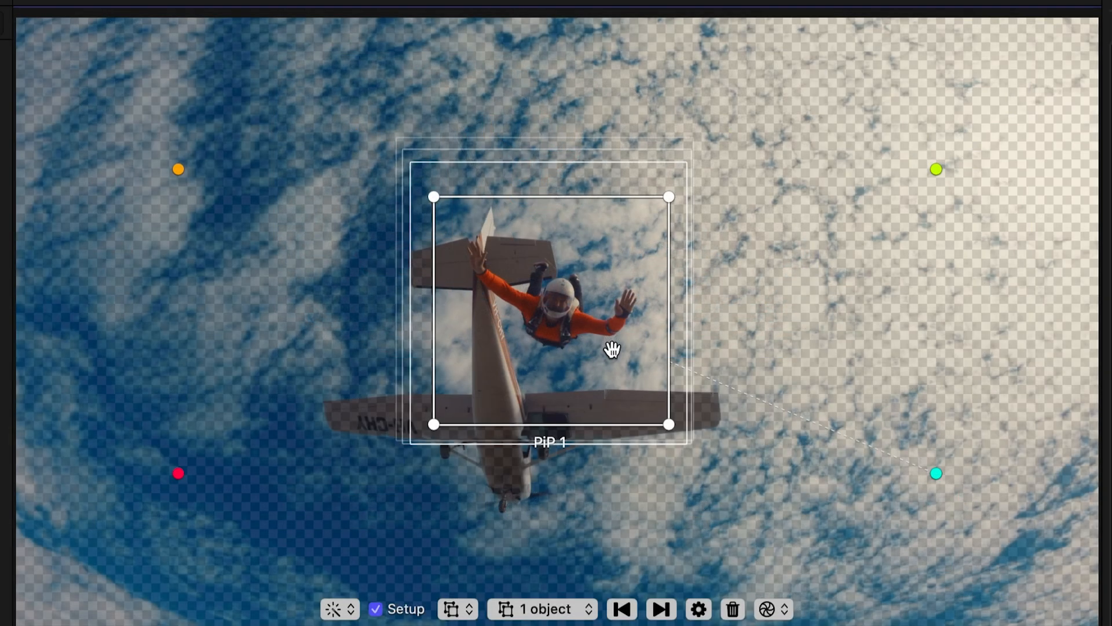
mouse_move(611, 349)
mouse_down()
mouse_move(626, 375)
mouse_move(606, 337)
mouse_up()
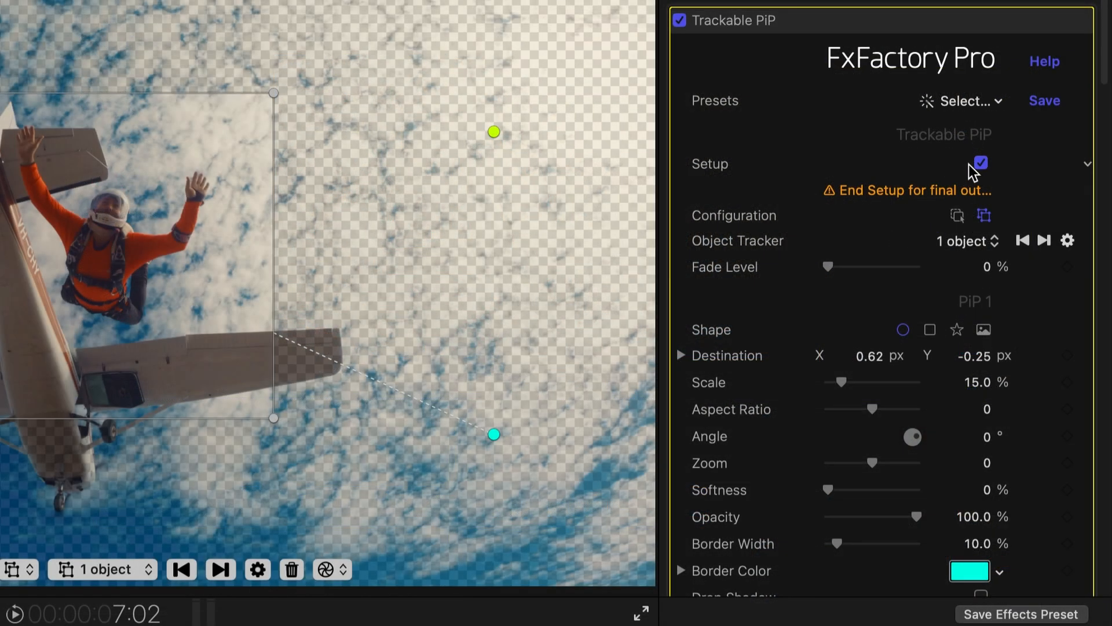
click(981, 163)
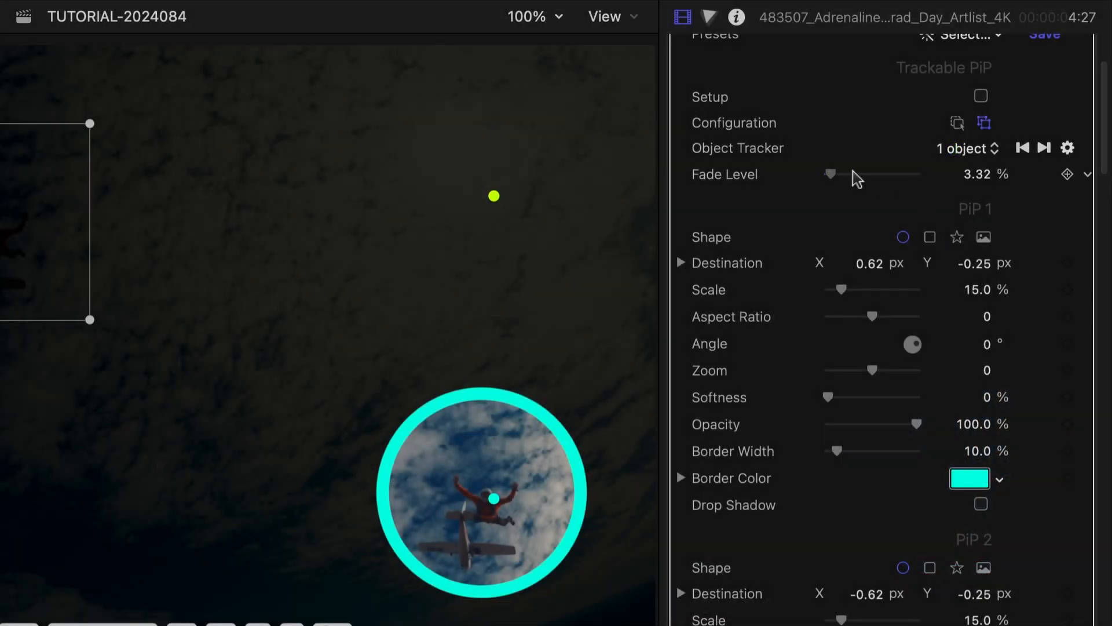
Step: Set the fade level to 100% and enlarge PiP 1 to a scale of 27.08%
drag(857, 180, 945, 187)
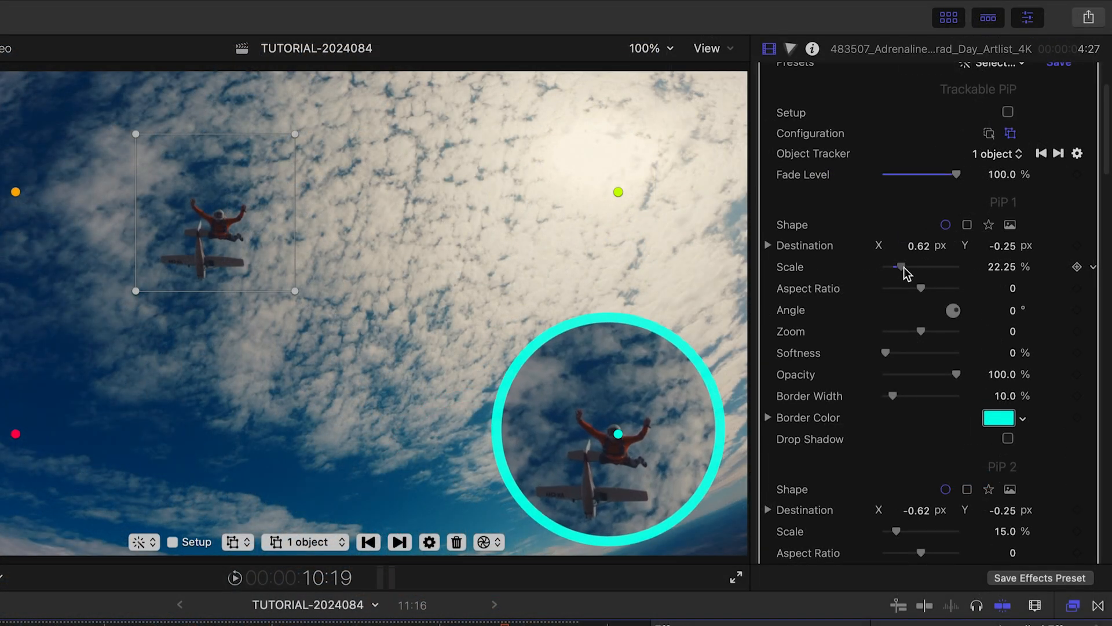
drag(904, 267, 905, 269)
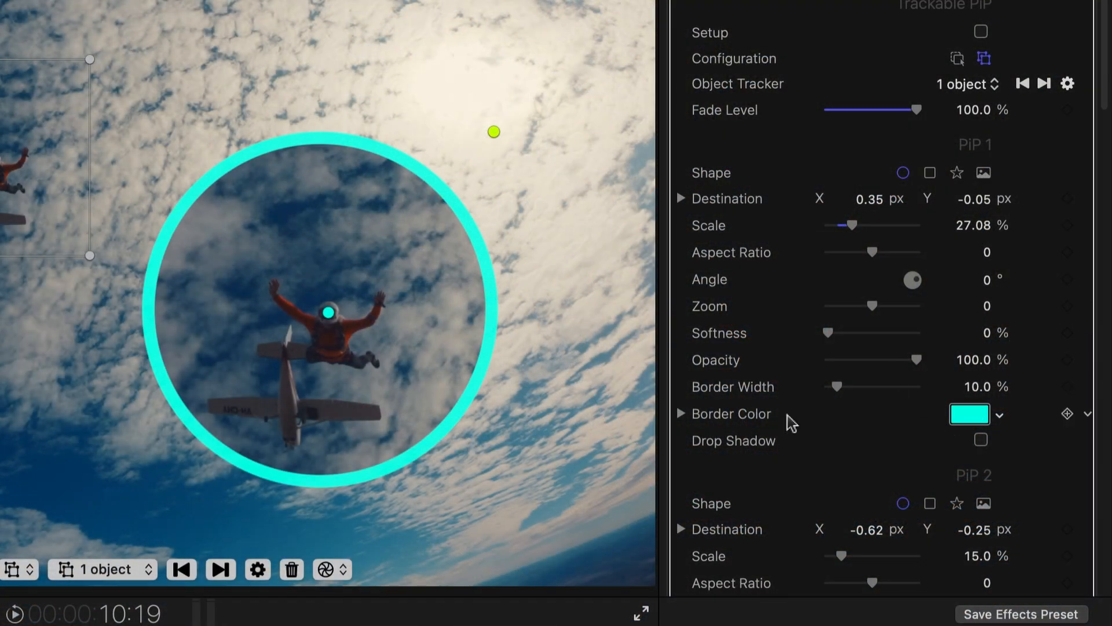
Step: Style PiP 1 with a drop shadow and a rotated, rounded square shape
click(981, 441)
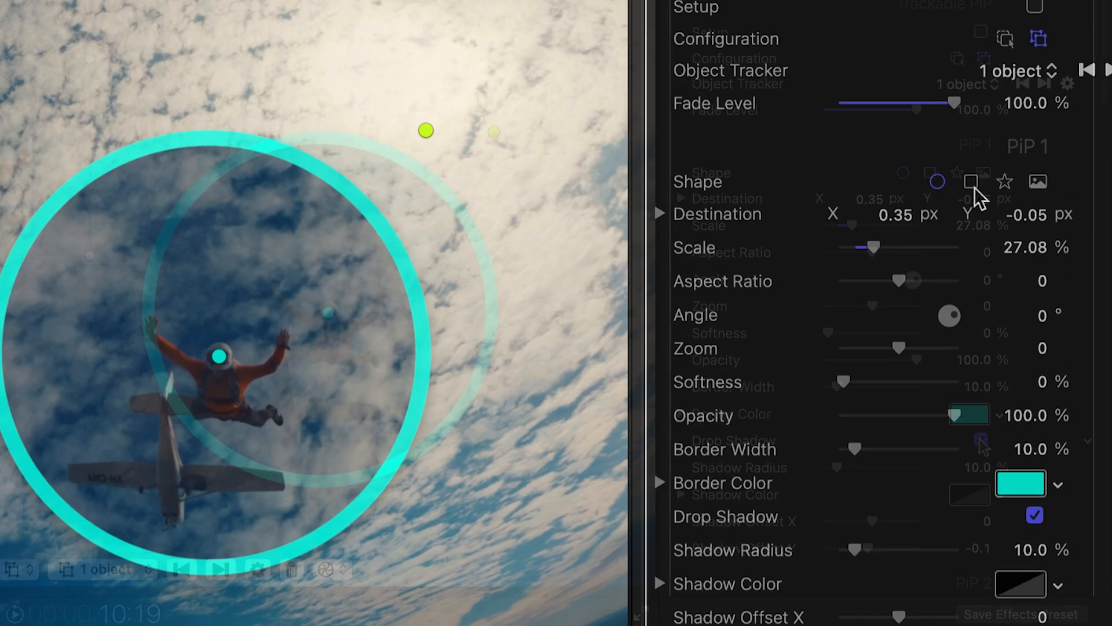
click(929, 173)
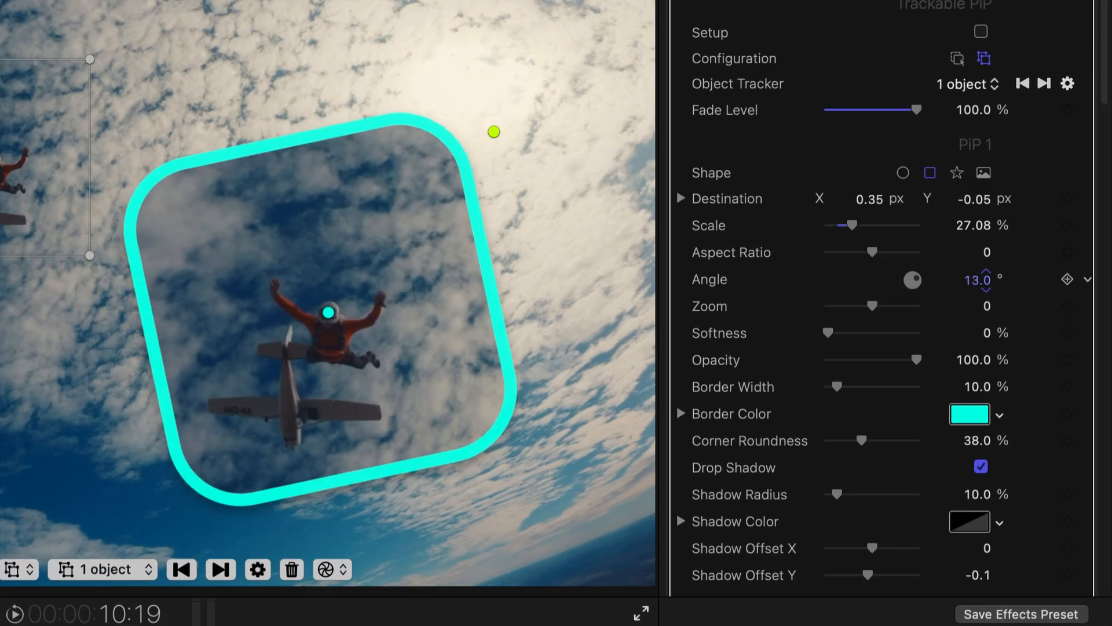
drag(989, 286, 989, 296)
drag(924, 327, 960, 335)
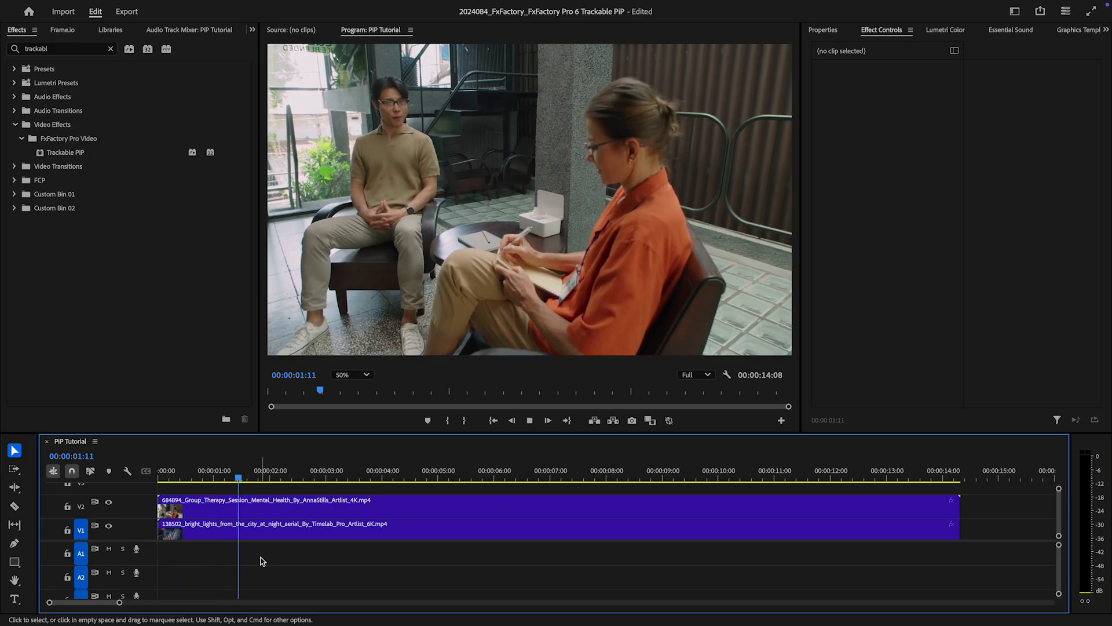
Step: In Premiere Pro, apply Trackable PiP to the group therapy clip on V2 and configure its object tracker for 2 objects
click(109, 503)
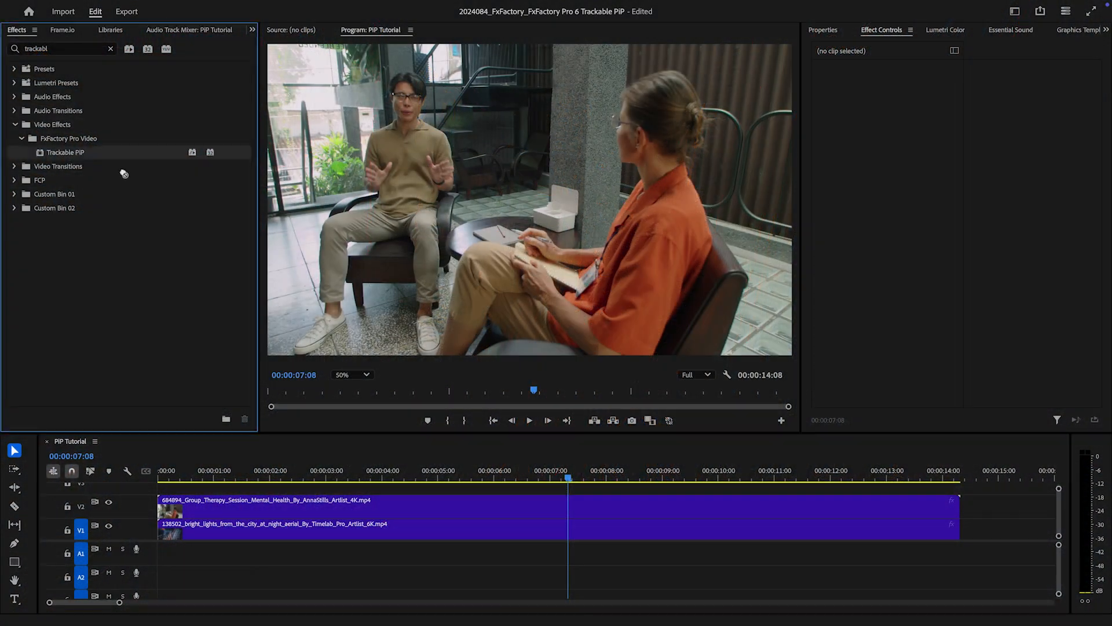
drag(390, 458, 404, 505)
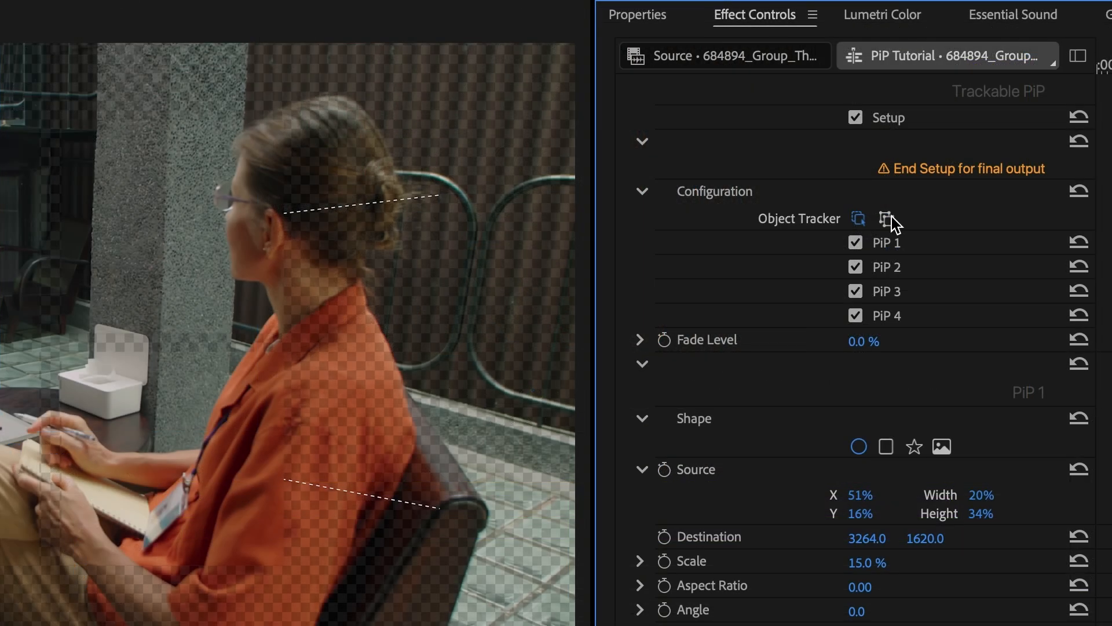
click(892, 218)
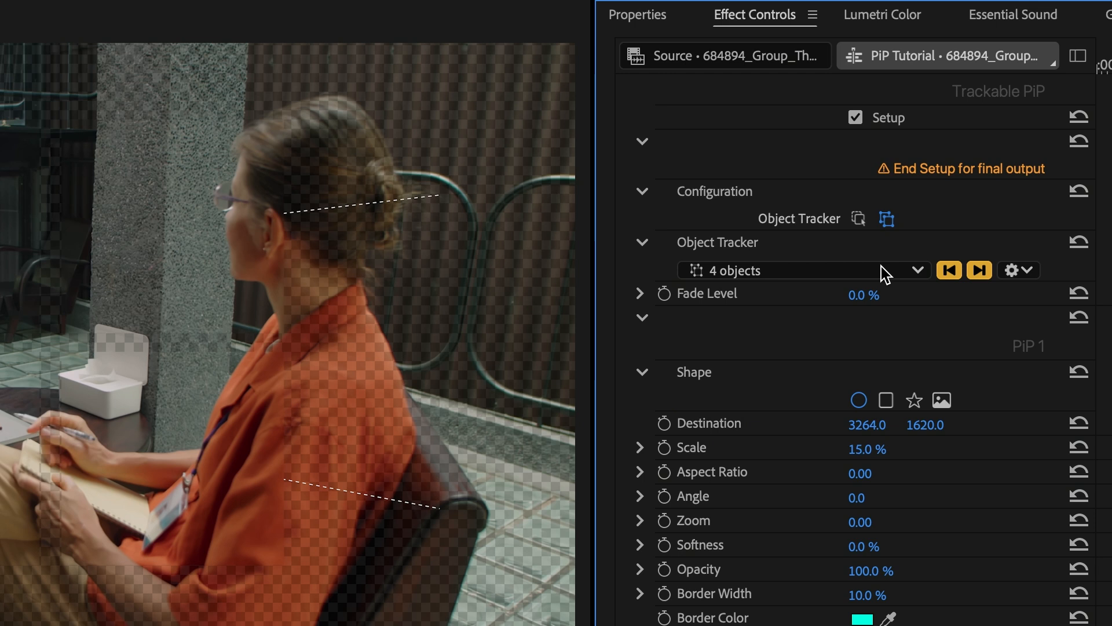
click(881, 267)
click(878, 231)
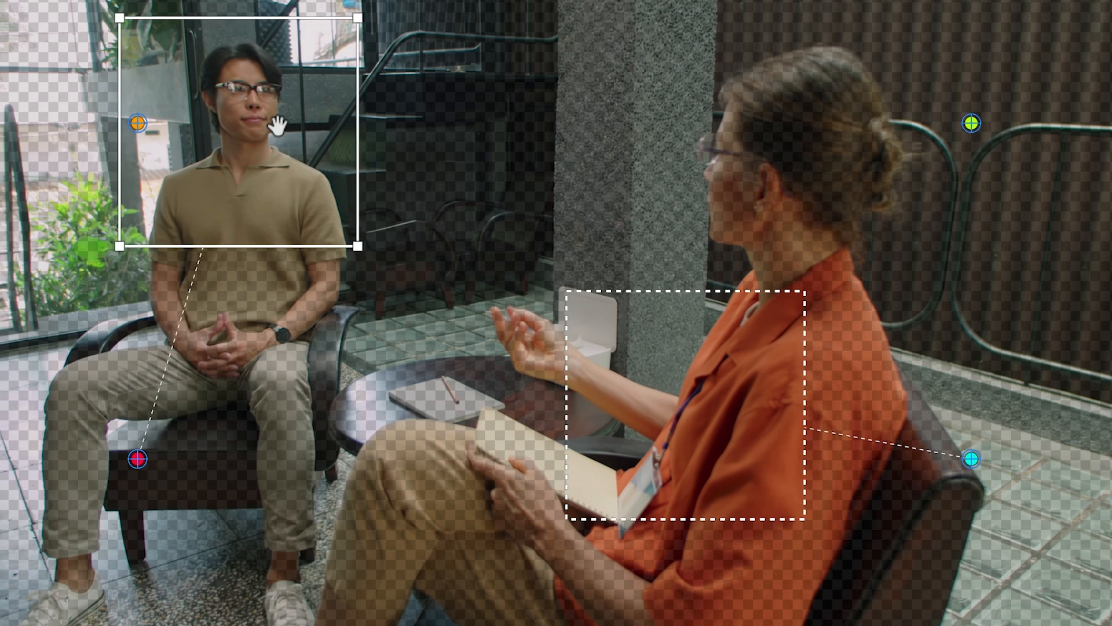
Step: Frame the seated man with one PiP source box and the head and shoulders of the woman in orange with the other
mouse_move(278, 119)
mouse_down()
mouse_move(270, 132)
mouse_move(280, 133)
mouse_up()
click(682, 439)
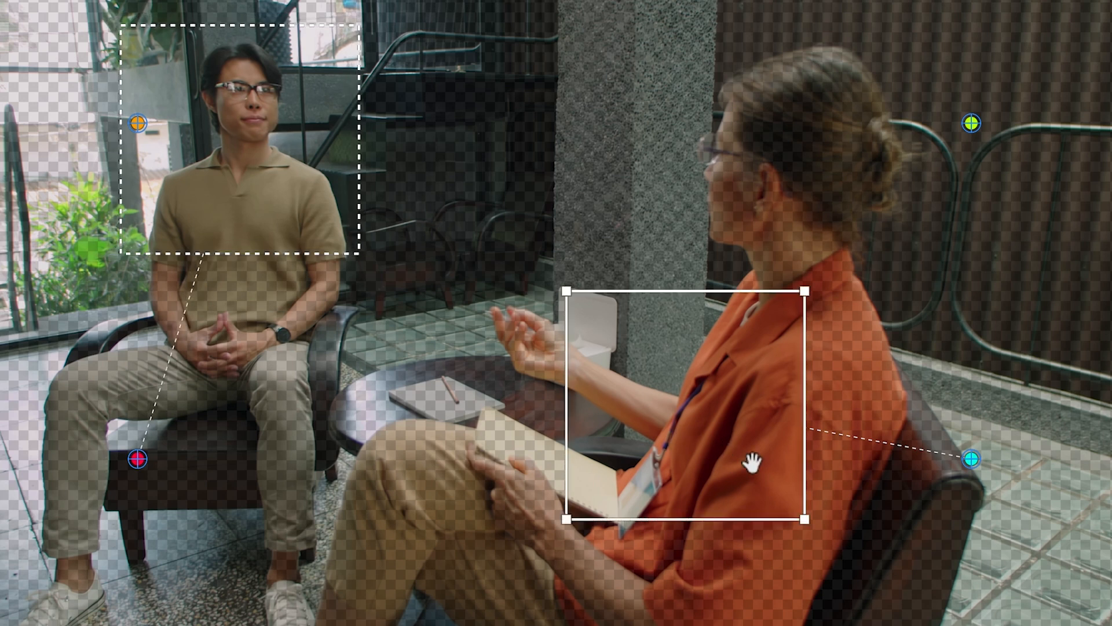
drag(742, 464, 802, 199)
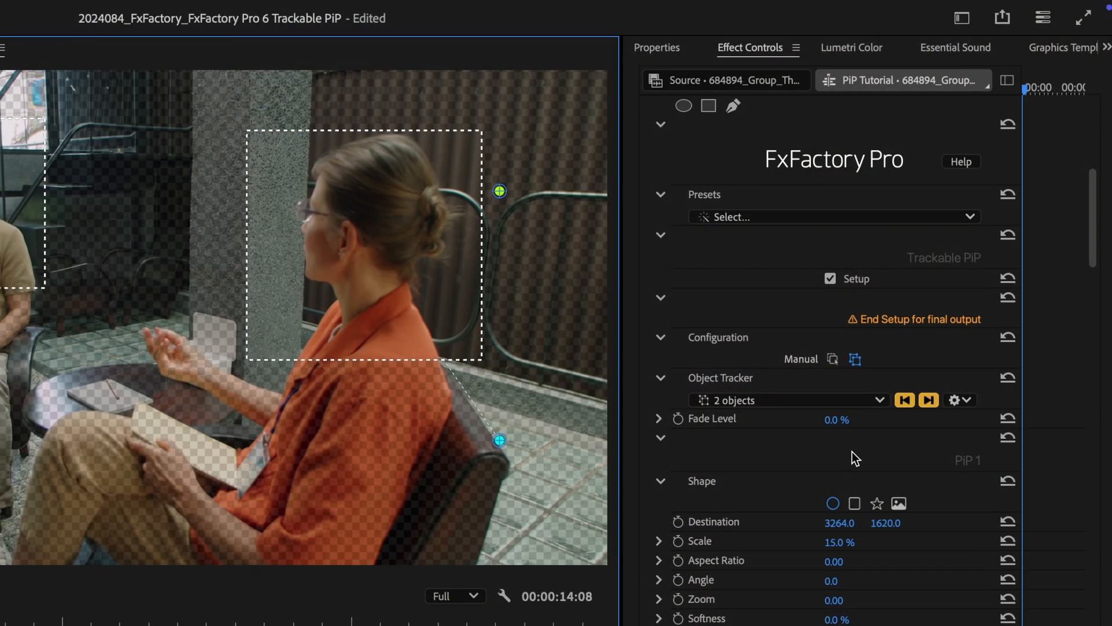
Step: Track both people forward through the clip and end the effect's setup
click(928, 400)
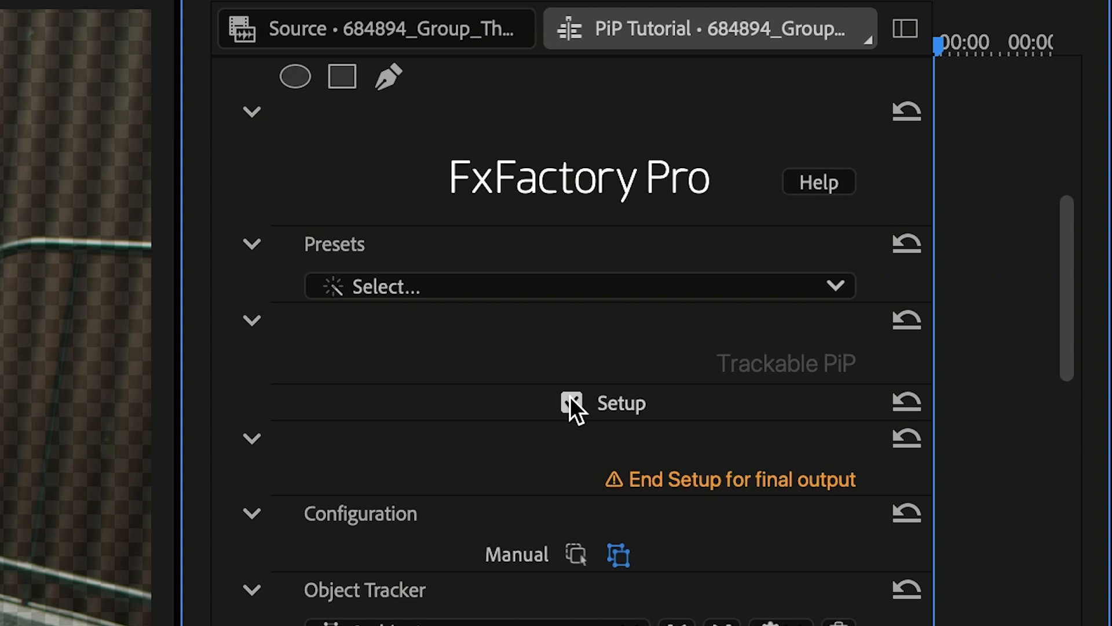
click(572, 402)
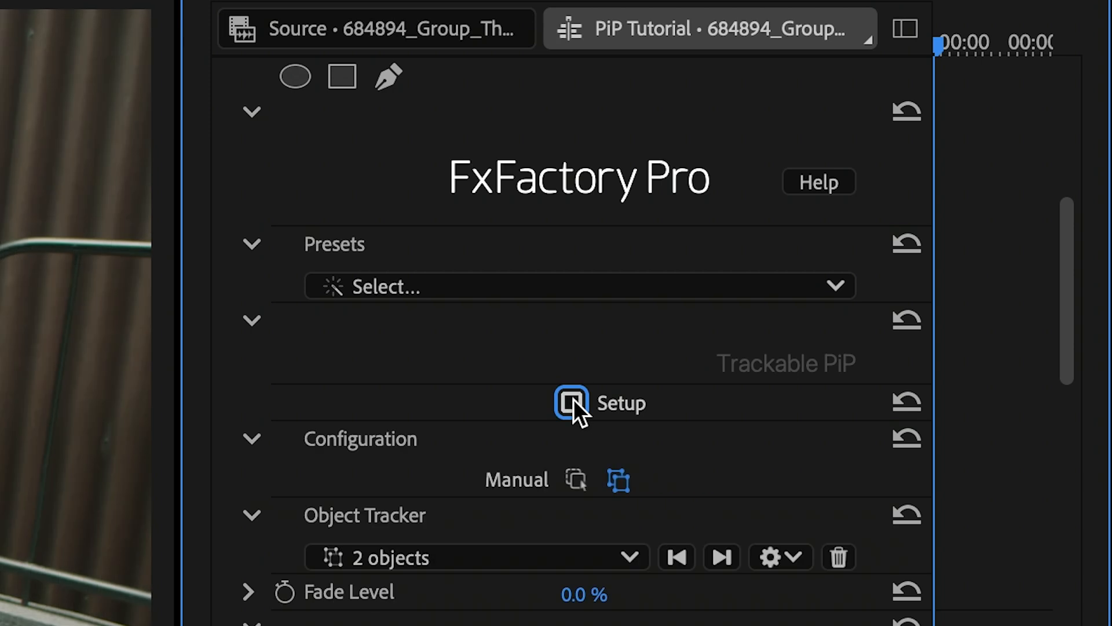